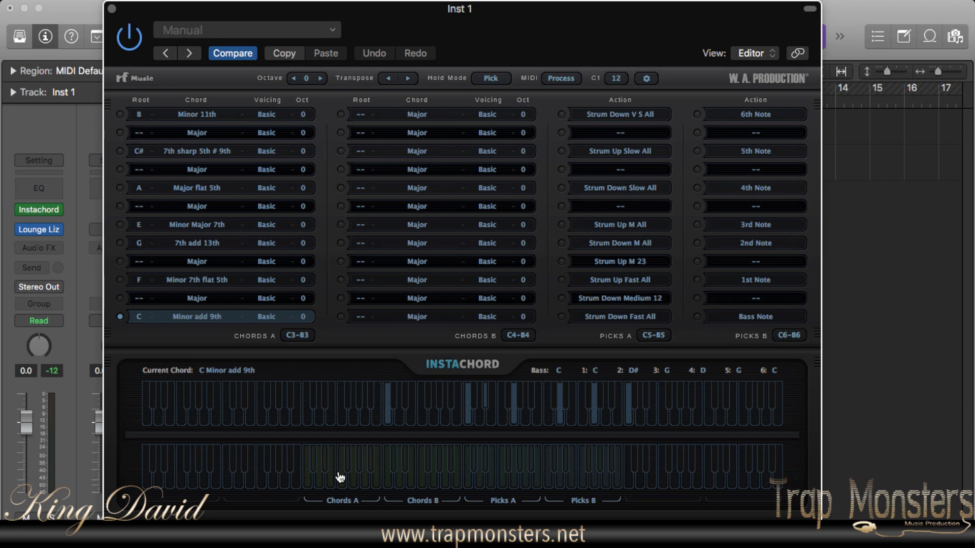
- Switch the Chords A key range to C2-B2 and return it to C3-B3
{"action": "left_click", "coordinate": [298, 338]}
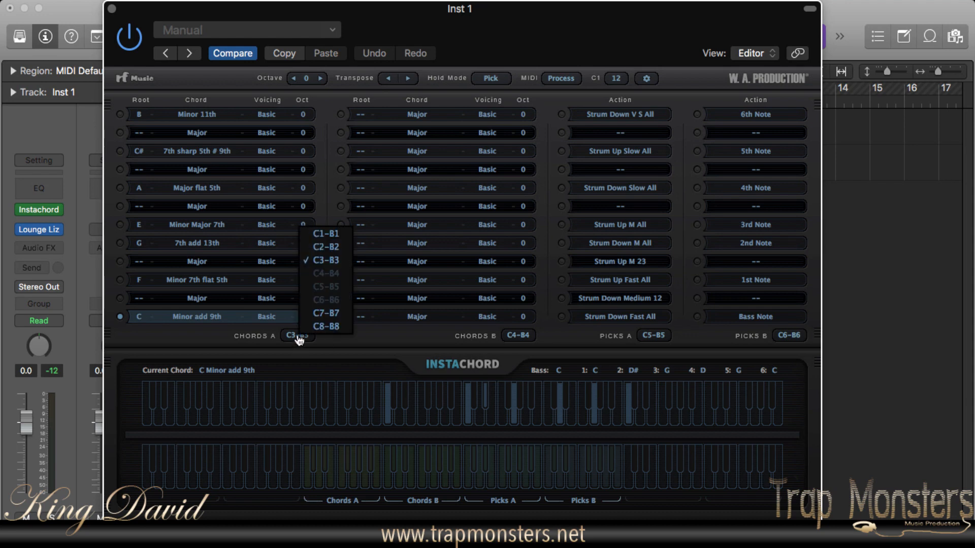
{"action": "left_click", "coordinate": [327, 247]}
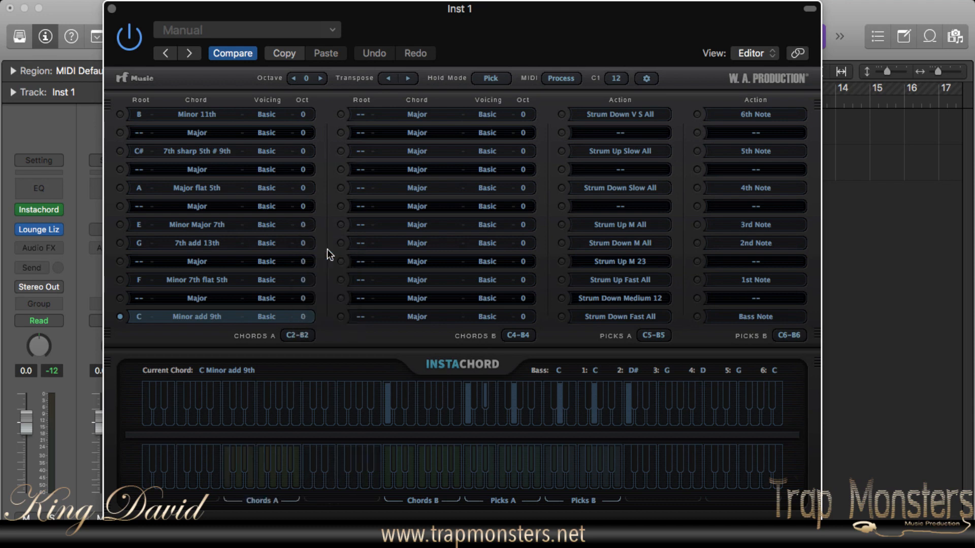
{"action": "left_click", "coordinate": [294, 340]}
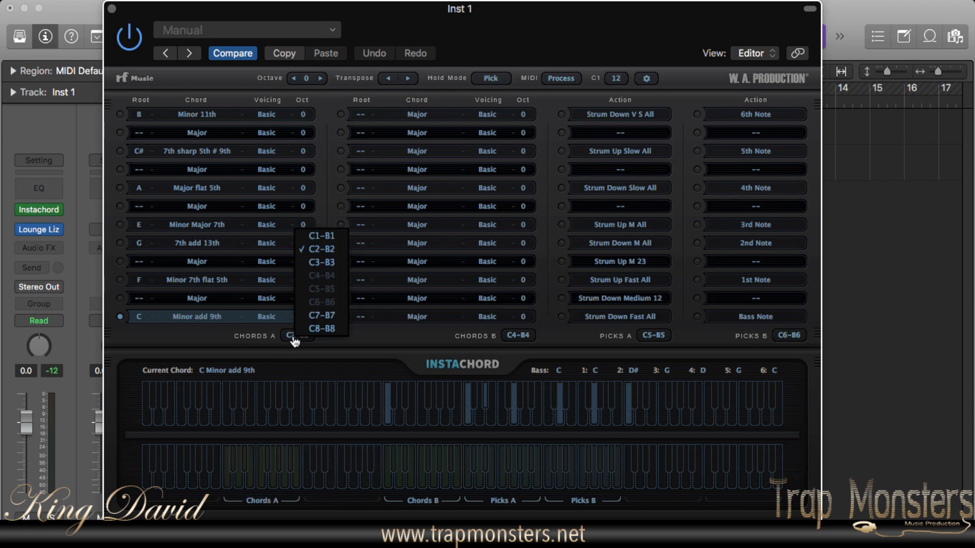
{"action": "left_click", "coordinate": [328, 262]}
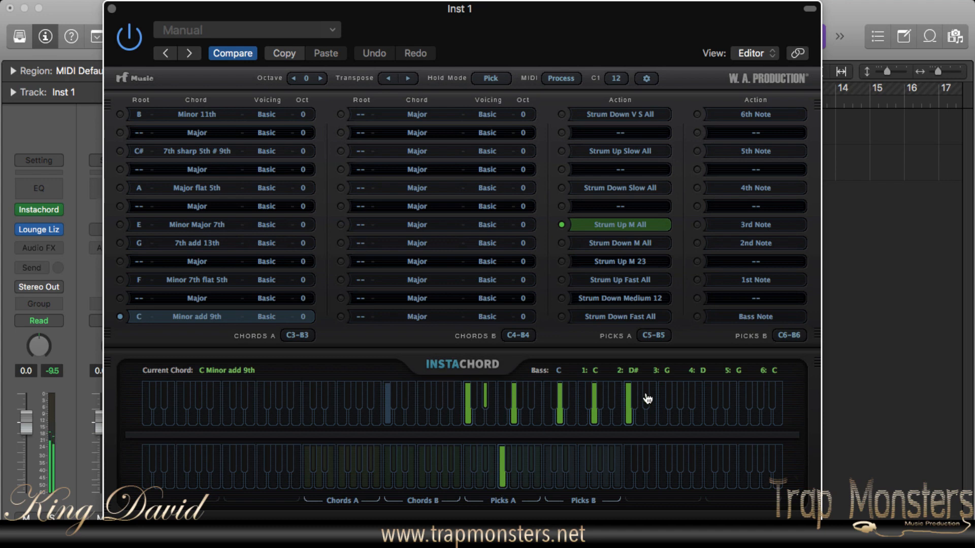
- Change the chord type of the C root in Chords A to 7th add 13th
{"action": "left_click", "coordinate": [194, 316]}
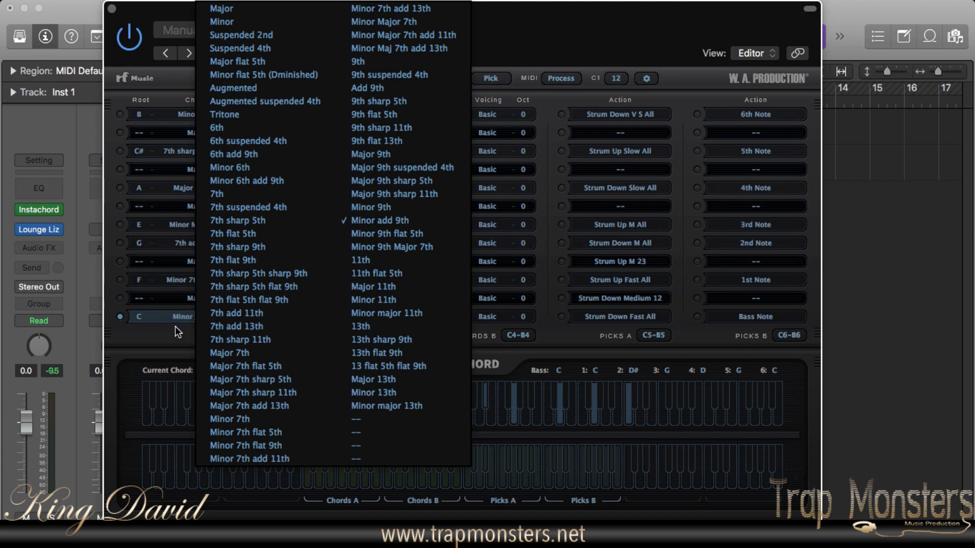
{"action": "left_click", "coordinate": [175, 327]}
{"action": "left_click", "coordinate": [195, 323]}
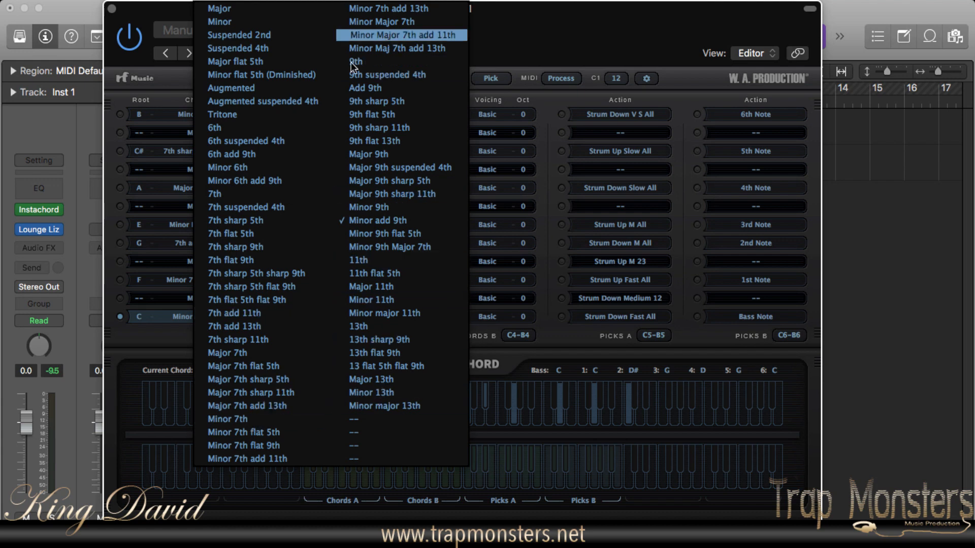
{"action": "left_click", "coordinate": [245, 325]}
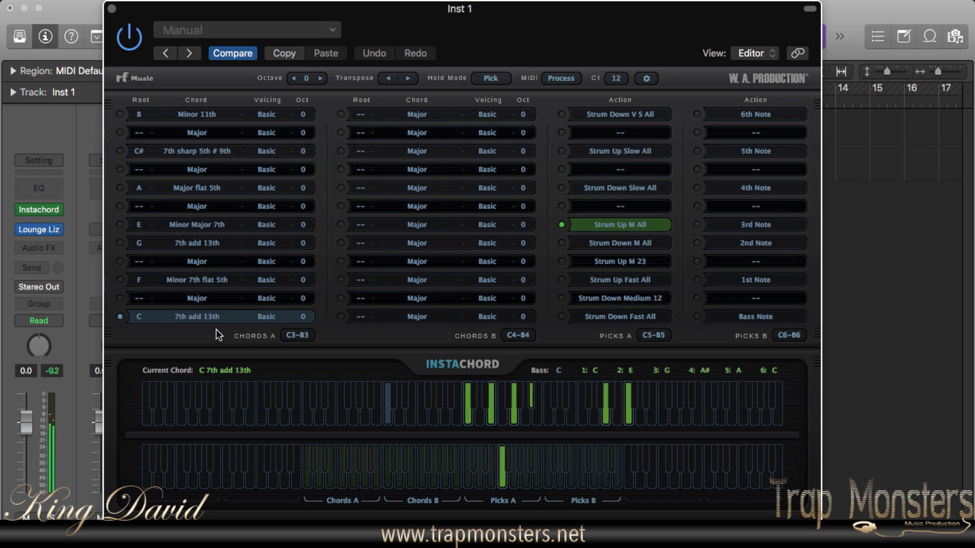
- Examine the root, octave and voicing options available for the C chord in Chords A
{"action": "left_click", "coordinate": [139, 320]}
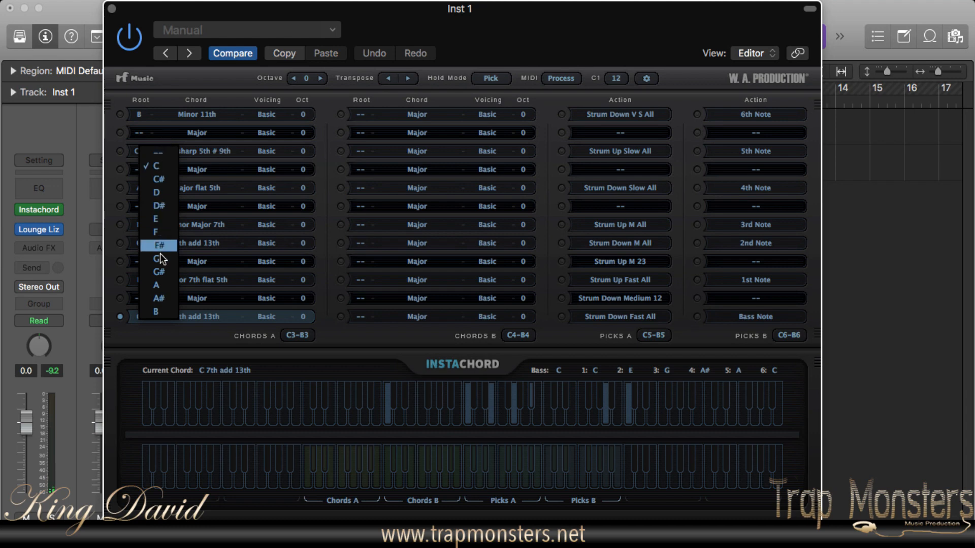
{"action": "left_click", "coordinate": [167, 334]}
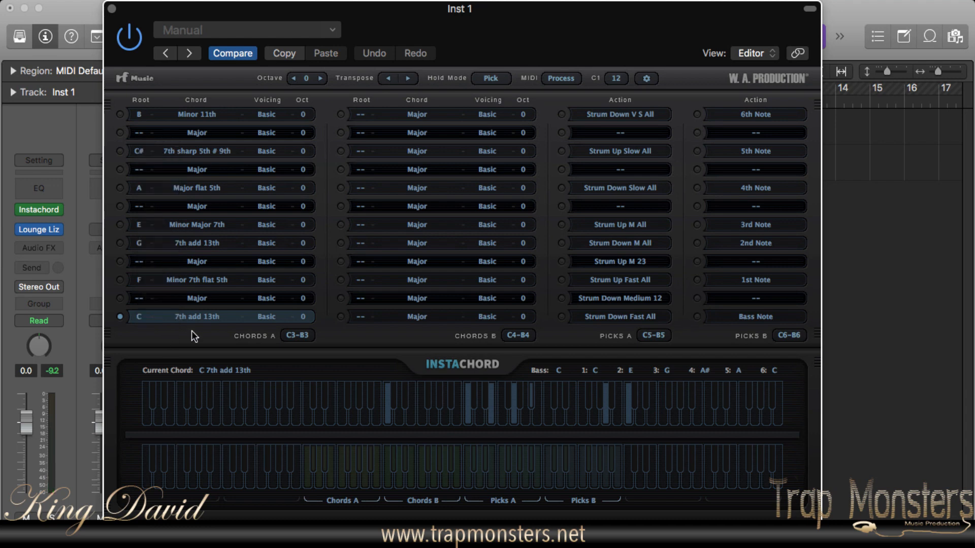
{"action": "left_click", "coordinate": [300, 320]}
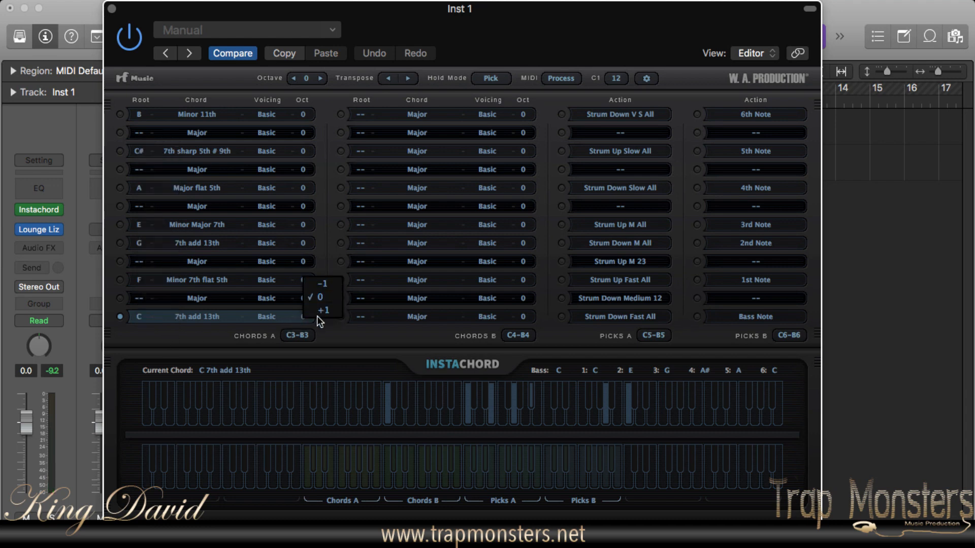
{"action": "left_click", "coordinate": [330, 330]}
{"action": "left_click", "coordinate": [267, 318]}
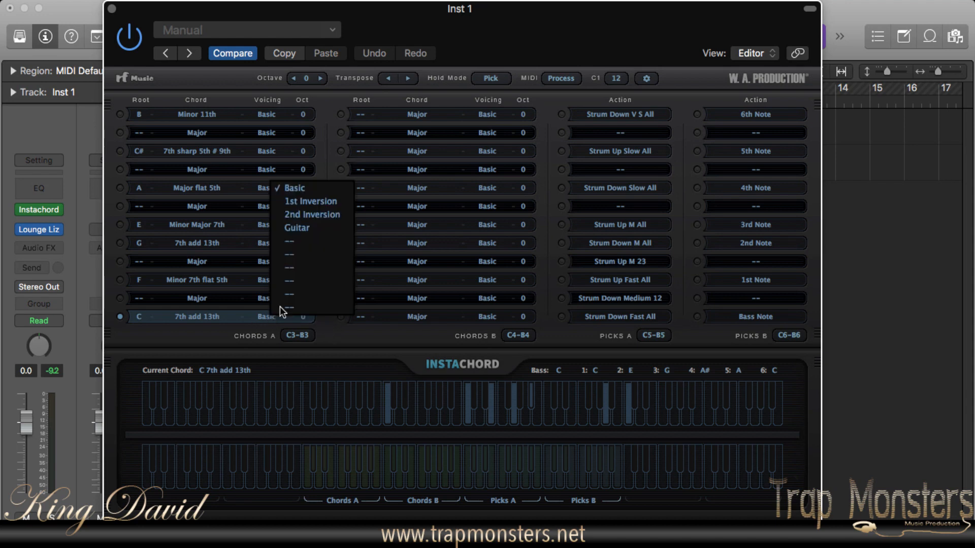
{"action": "left_click", "coordinate": [336, 335]}
- Raise the C chord's individual octave setting to +1 and return it to 0
{"action": "left_click", "coordinate": [305, 319]}
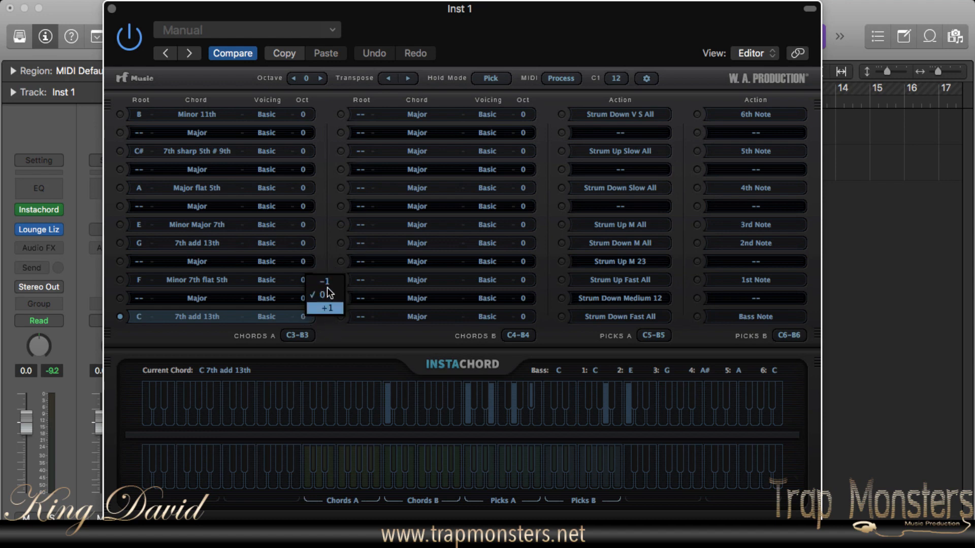
{"action": "left_click", "coordinate": [326, 308]}
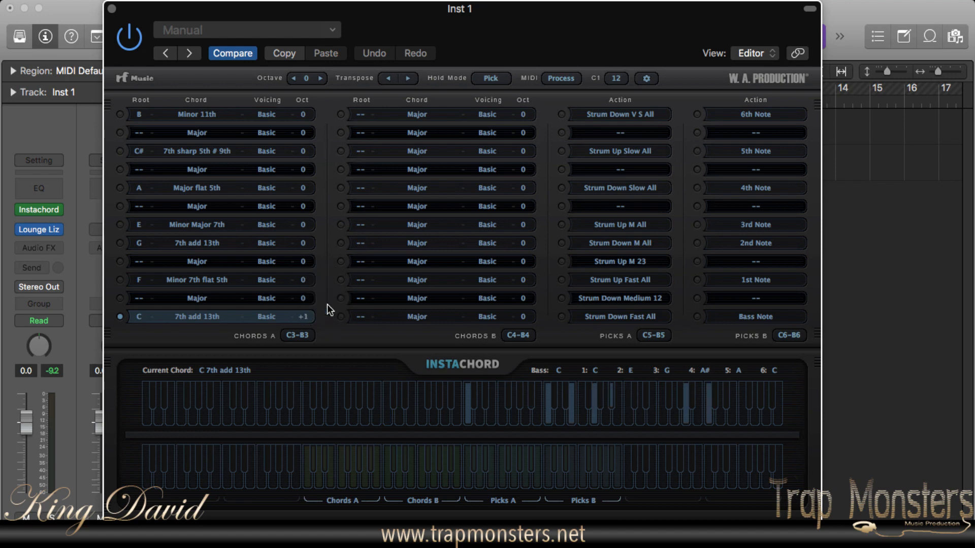
{"action": "left_click", "coordinate": [304, 317]}
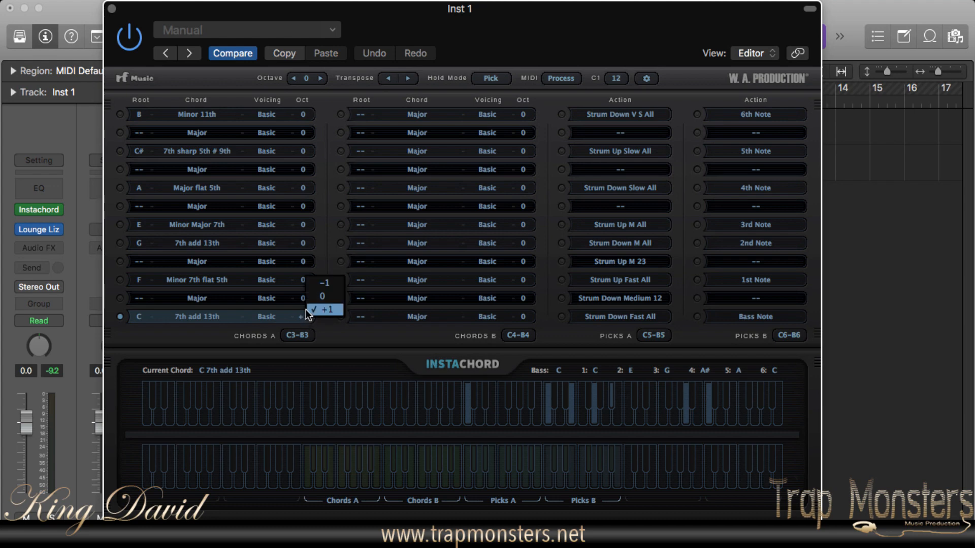
{"action": "left_click", "coordinate": [319, 293]}
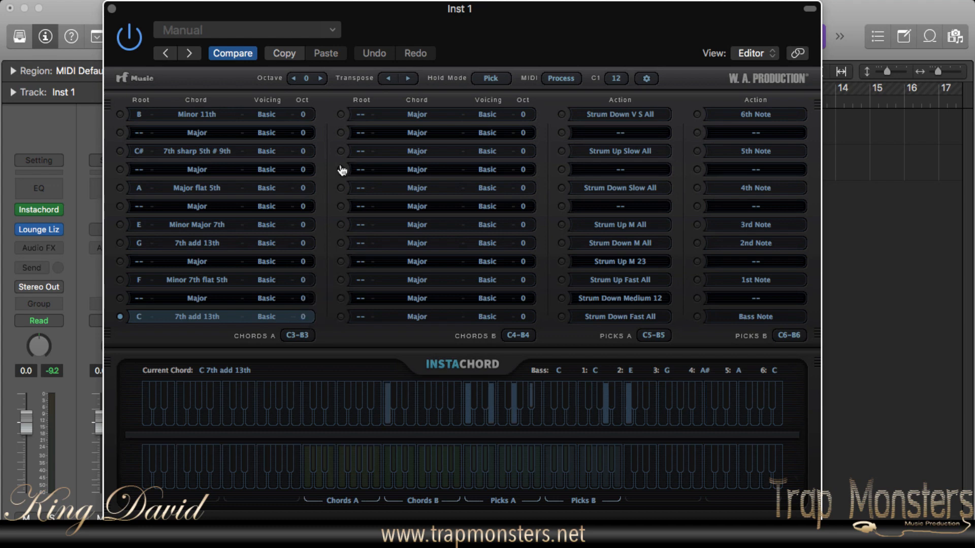
- Shift the global octave to -2, up to +2 and back to 0, and transpose all chords down one semitone and back up
{"action": "left_click", "coordinate": [294, 79]}
{"action": "left_click", "coordinate": [294, 78]}
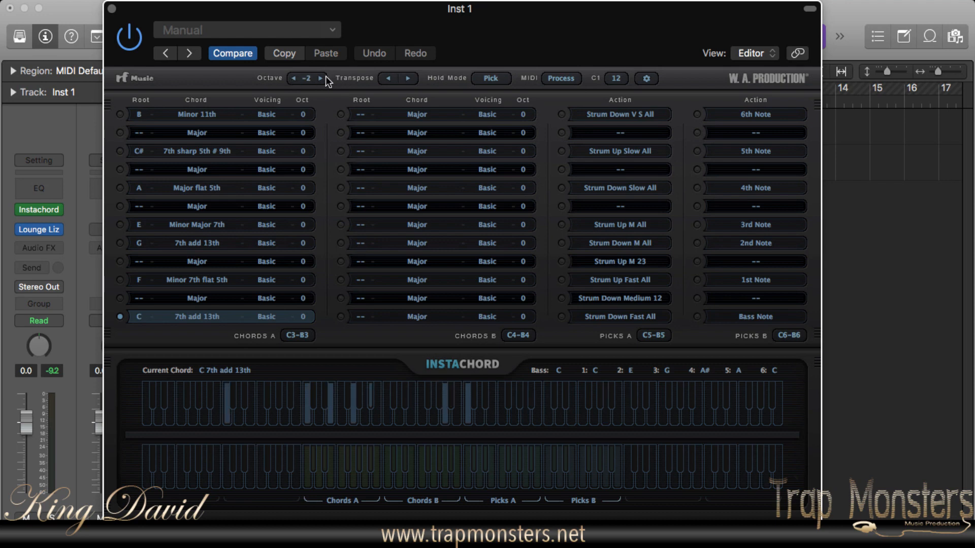
{"action": "left_click", "coordinate": [320, 79]}
{"action": "left_click", "coordinate": [320, 78]}
{"action": "left_click", "coordinate": [320, 78]}
{"action": "left_click", "coordinate": [320, 78]}
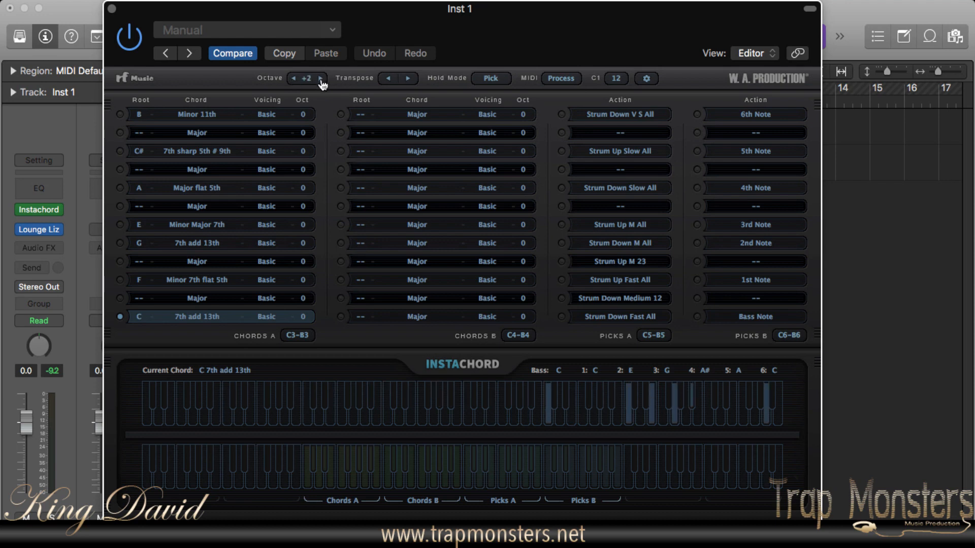
{"action": "left_click", "coordinate": [294, 79]}
{"action": "left_click", "coordinate": [294, 78]}
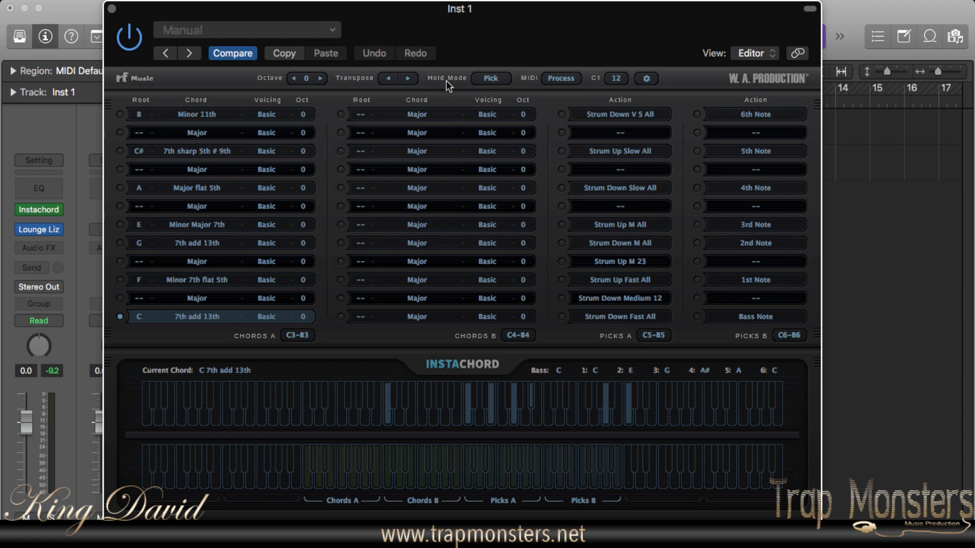
{"action": "left_click", "coordinate": [387, 82]}
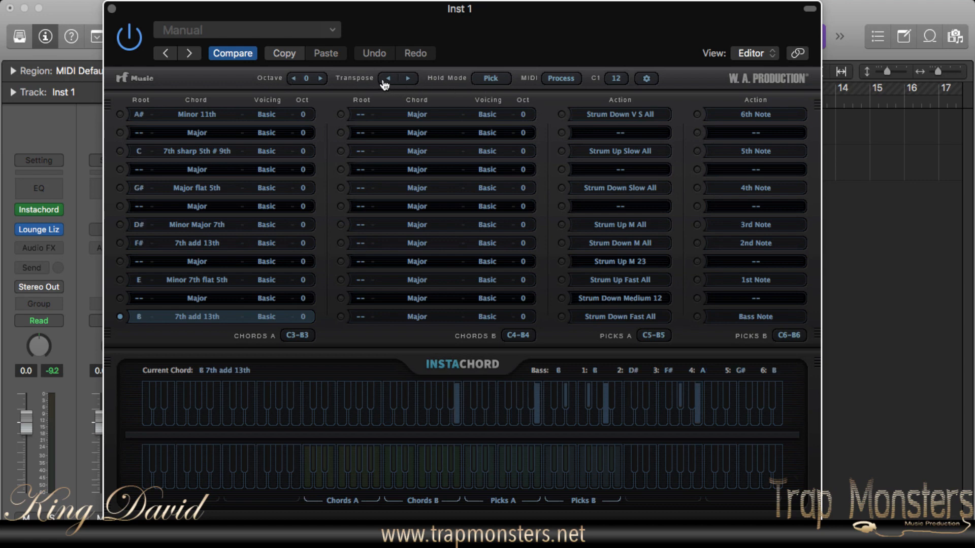
{"action": "left_click", "coordinate": [411, 81]}
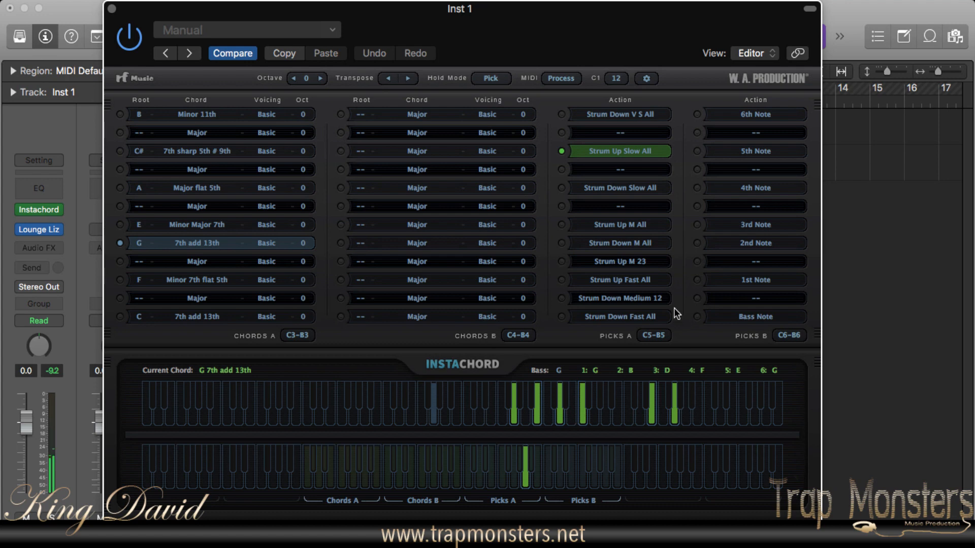
- Assign Strum Down Very Slow 2+3+4+5+6 to the third Picks A slot from the top
{"action": "left_click", "coordinate": [625, 153]}
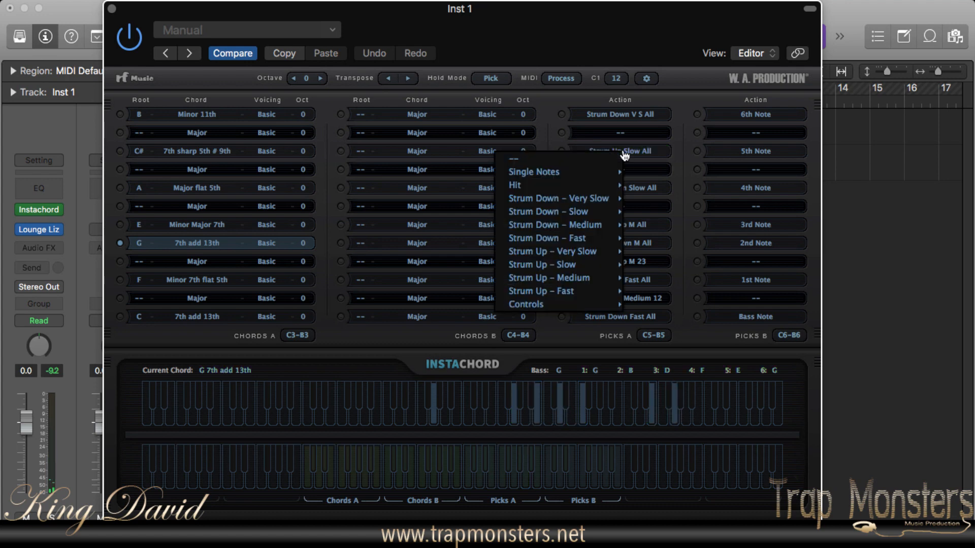
{"action": "mouse_move", "coordinate": [583, 196]}
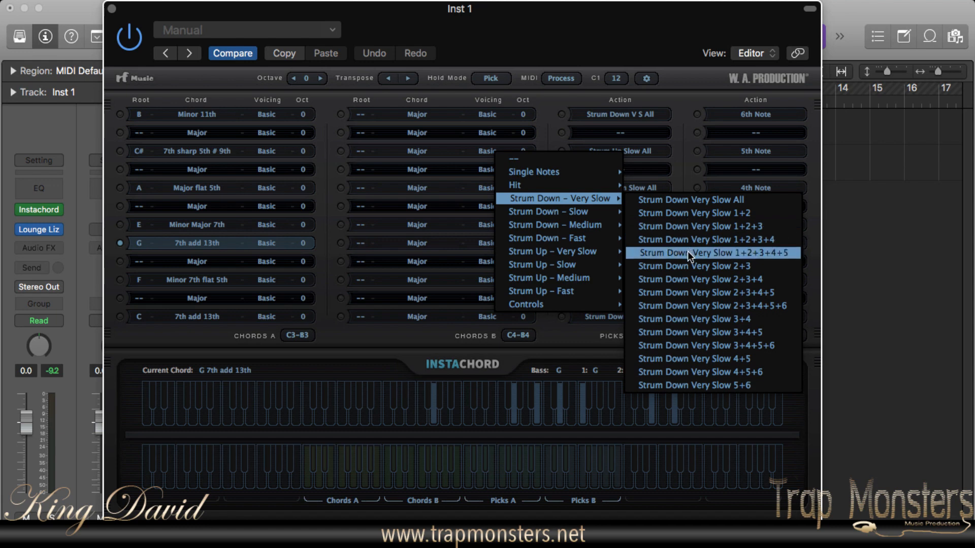
{"action": "left_click", "coordinate": [679, 306]}
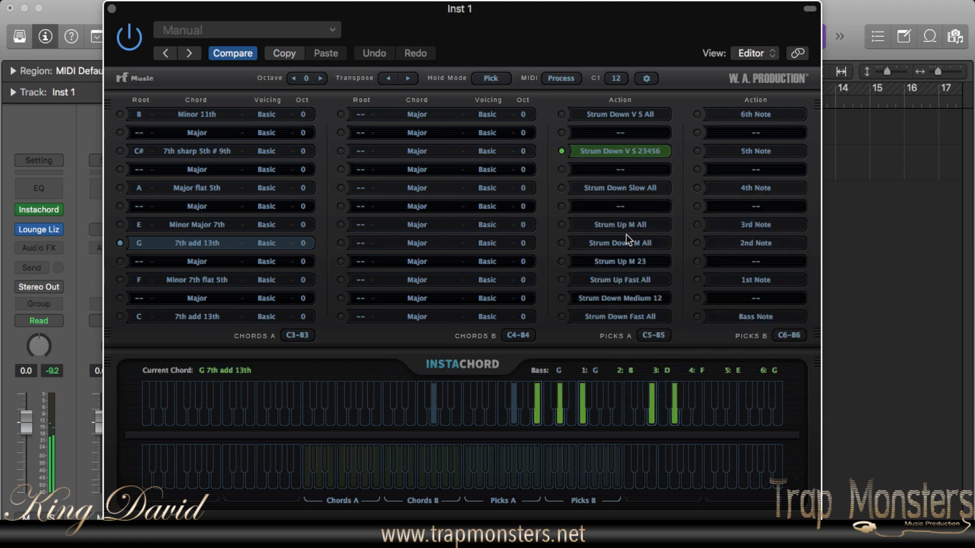
- Assign the Hit 2+3+4+5+6 action to the third Picks A slot from the top
{"action": "left_click", "coordinate": [626, 151]}
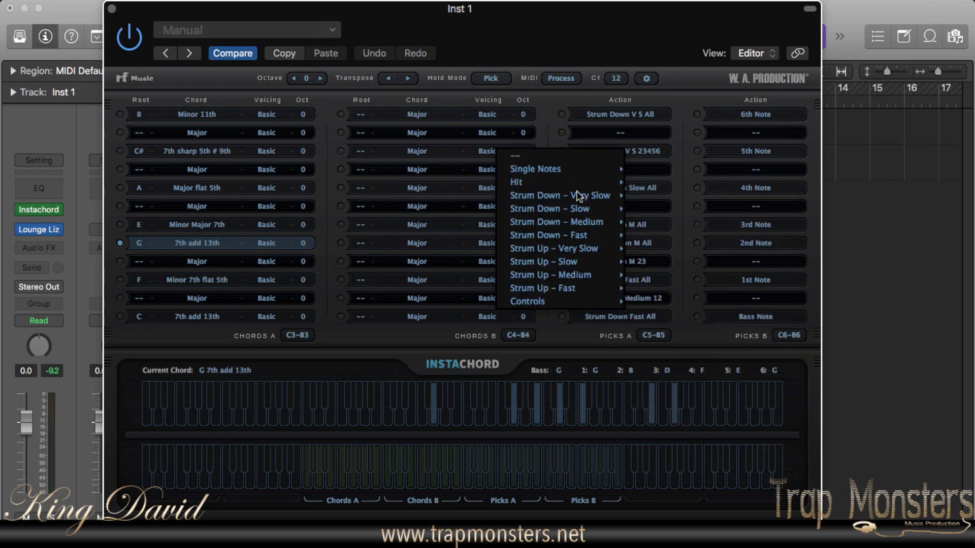
{"action": "mouse_move", "coordinate": [562, 221]}
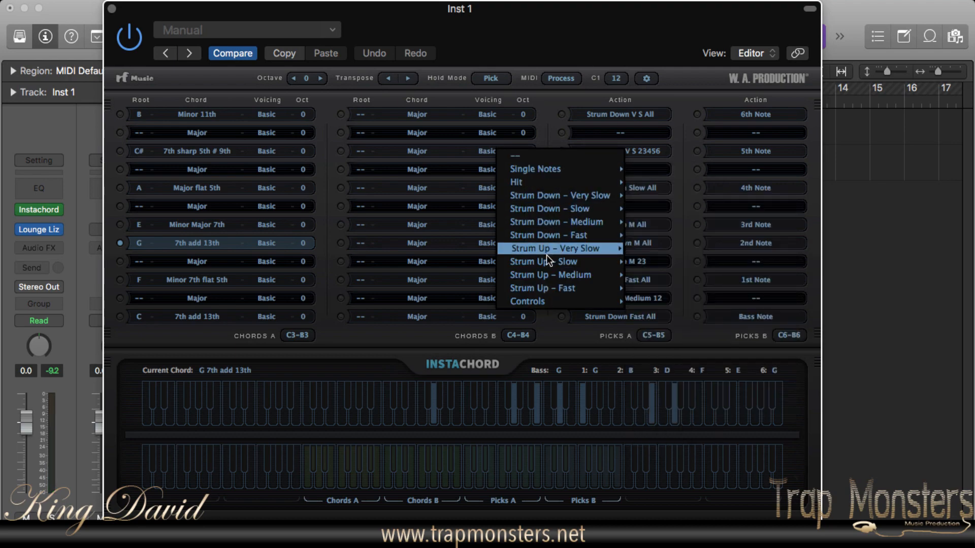
{"action": "mouse_move", "coordinate": [541, 301]}
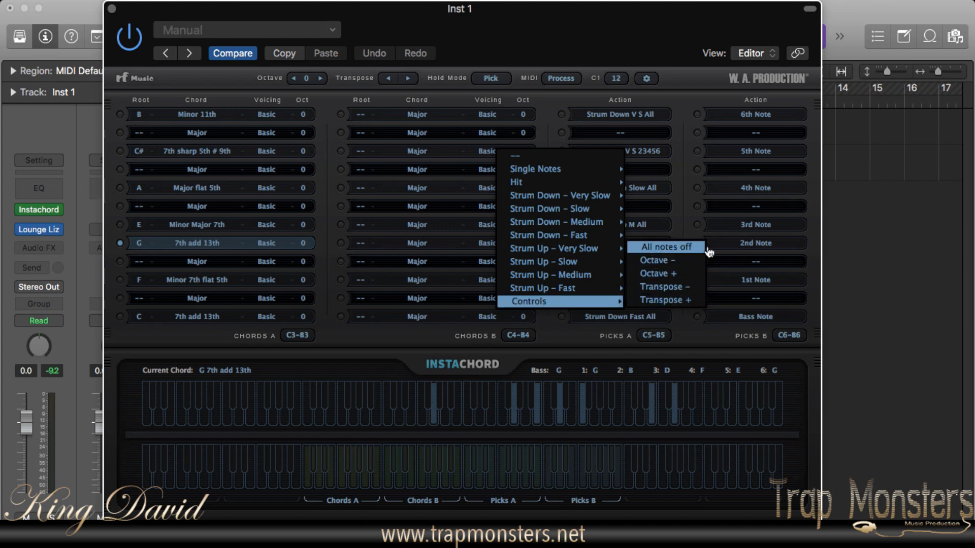
{"action": "mouse_move", "coordinate": [537, 184]}
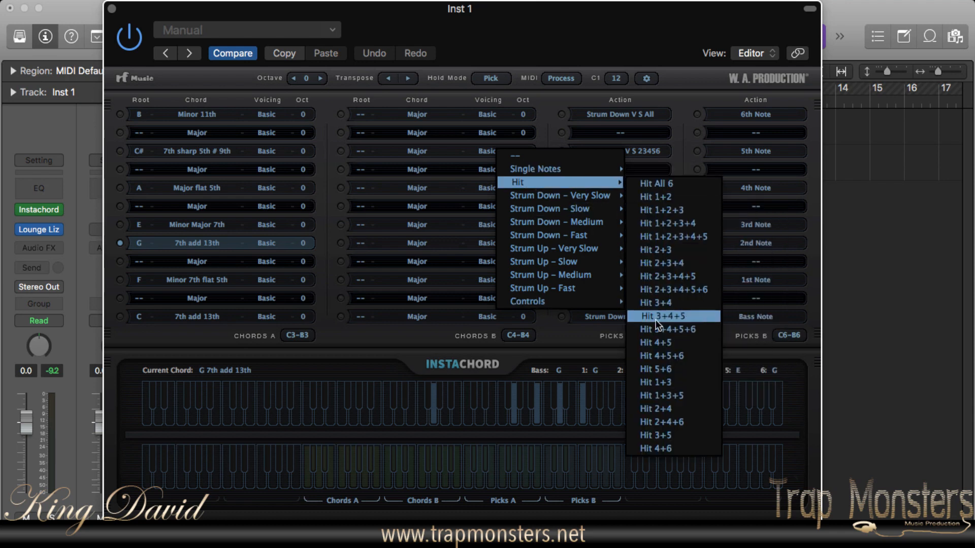
{"action": "left_click", "coordinate": [655, 290]}
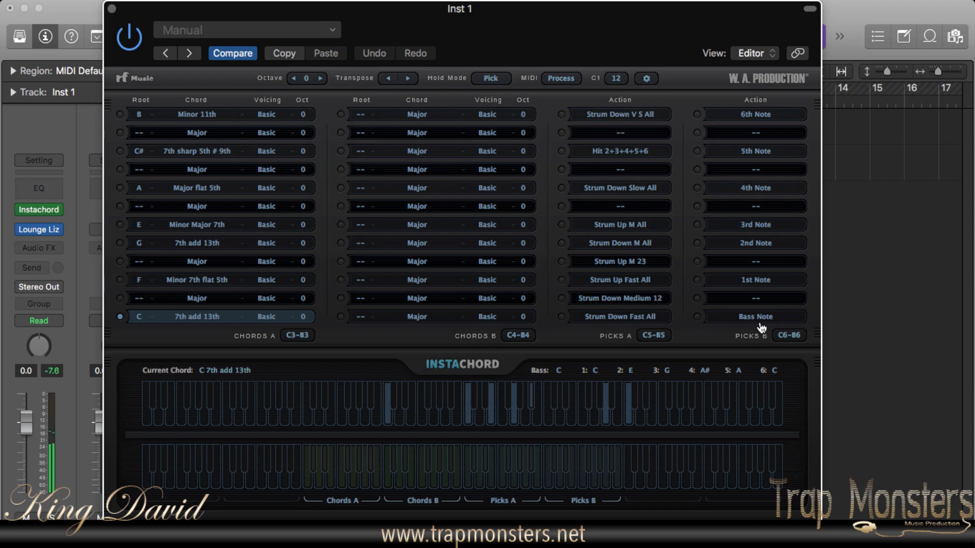
- Lower the global octave to -2 and raise it to +2
{"action": "left_click", "coordinate": [294, 79]}
{"action": "left_click", "coordinate": [294, 79]}
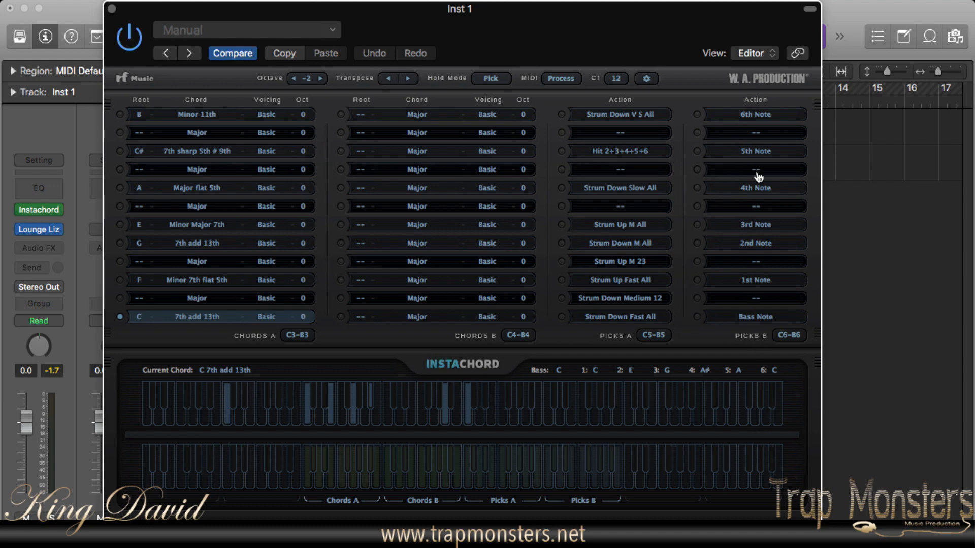
{"action": "left_click", "coordinate": [321, 79]}
{"action": "left_click", "coordinate": [320, 79]}
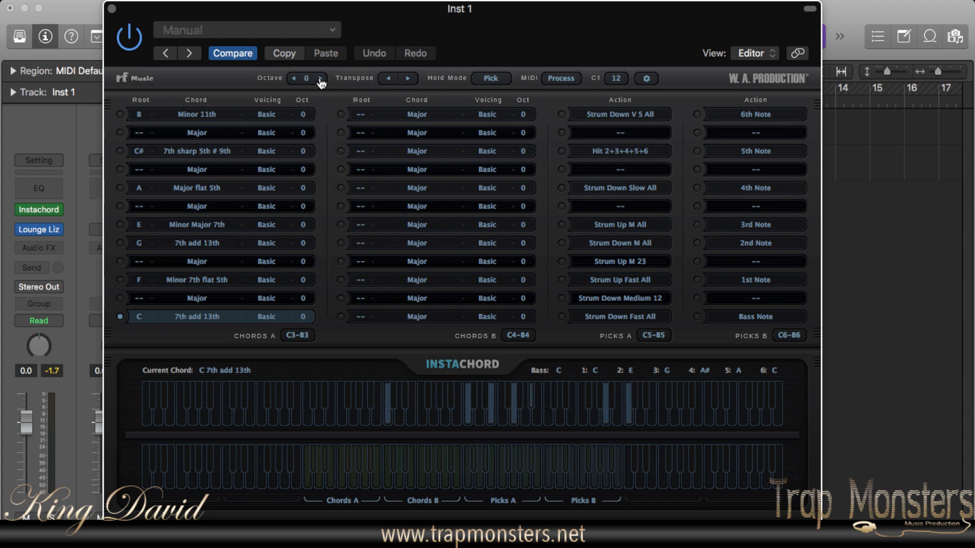
{"action": "left_click", "coordinate": [320, 79]}
{"action": "left_click", "coordinate": [320, 78]}
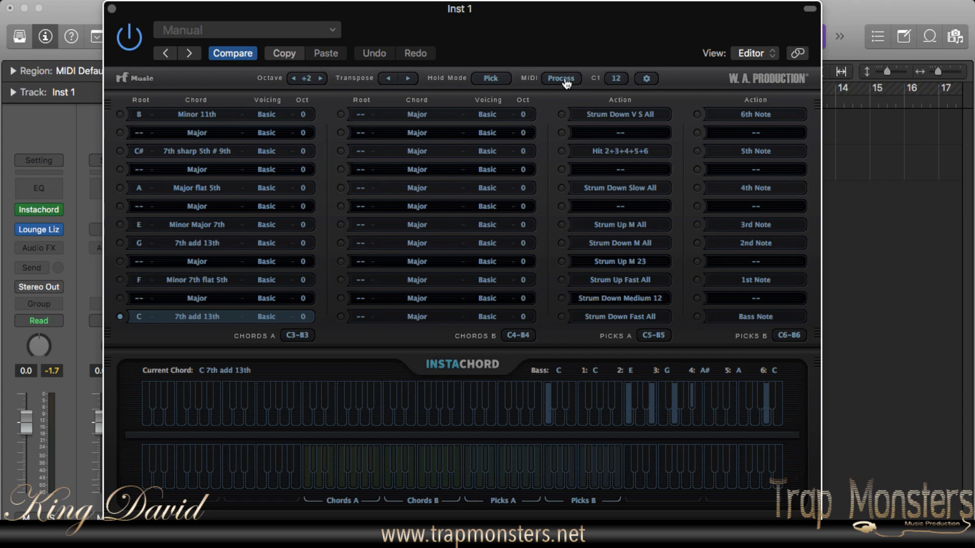
- Switch the hold mode to Fret and back to Pick, and toggle the MIDI mode away from Process and back
{"action": "left_click", "coordinate": [491, 78]}
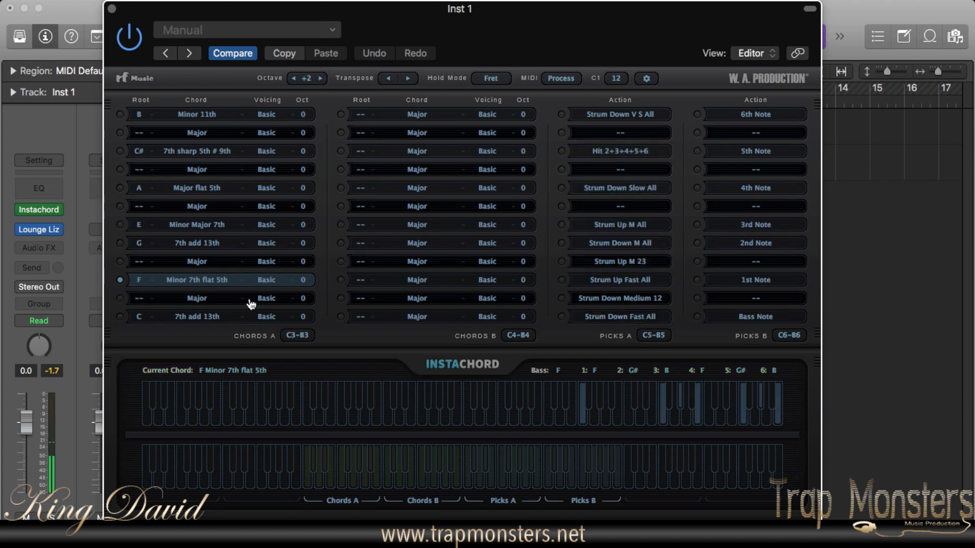
{"action": "left_click", "coordinate": [497, 80]}
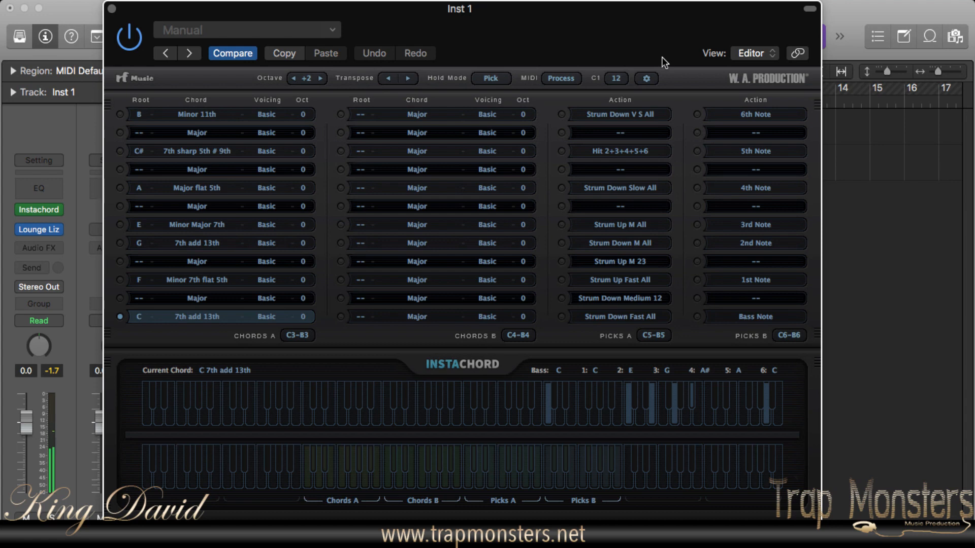
{"action": "left_click", "coordinate": [573, 80]}
{"action": "left_click", "coordinate": [563, 80]}
- Check the available values for the C1 note setting without changing it
{"action": "left_click", "coordinate": [618, 78]}
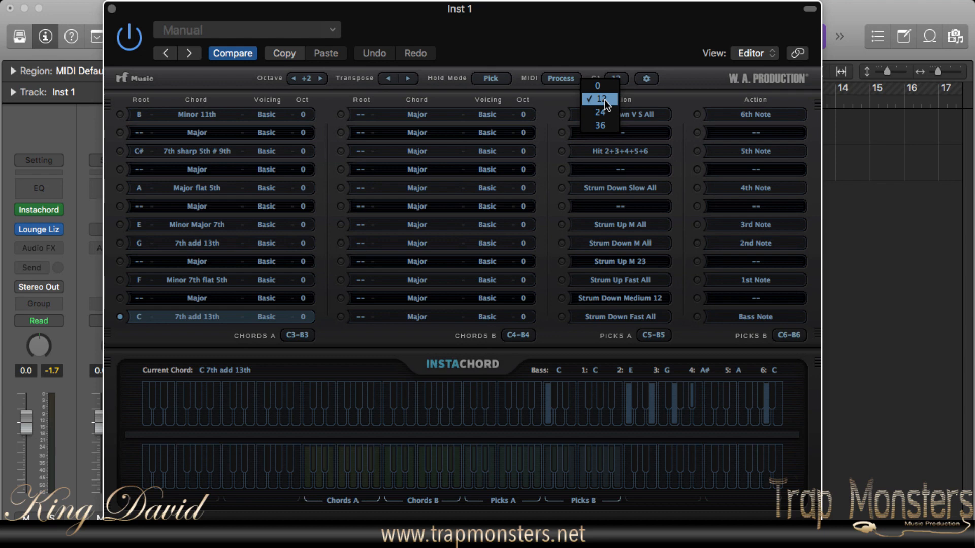
{"action": "left_click", "coordinate": [685, 87]}
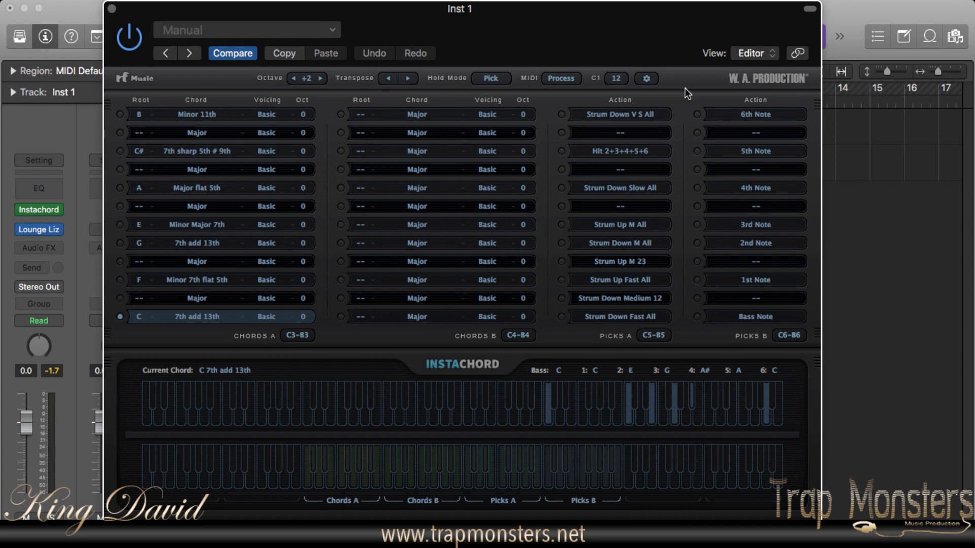
- Browse the Instachord Presets folder for loadable presets and close it without loading one
{"action": "left_click", "coordinate": [649, 79]}
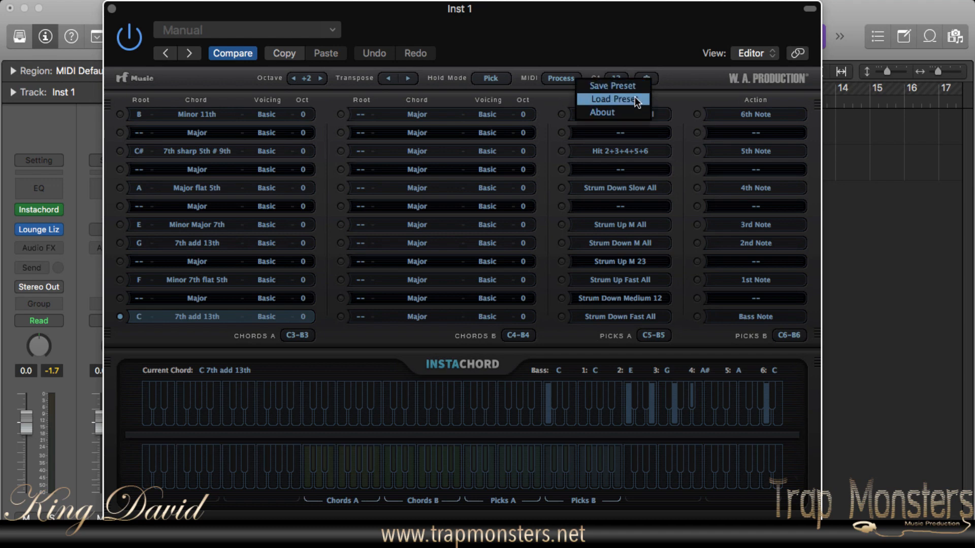
{"action": "left_click", "coordinate": [635, 98]}
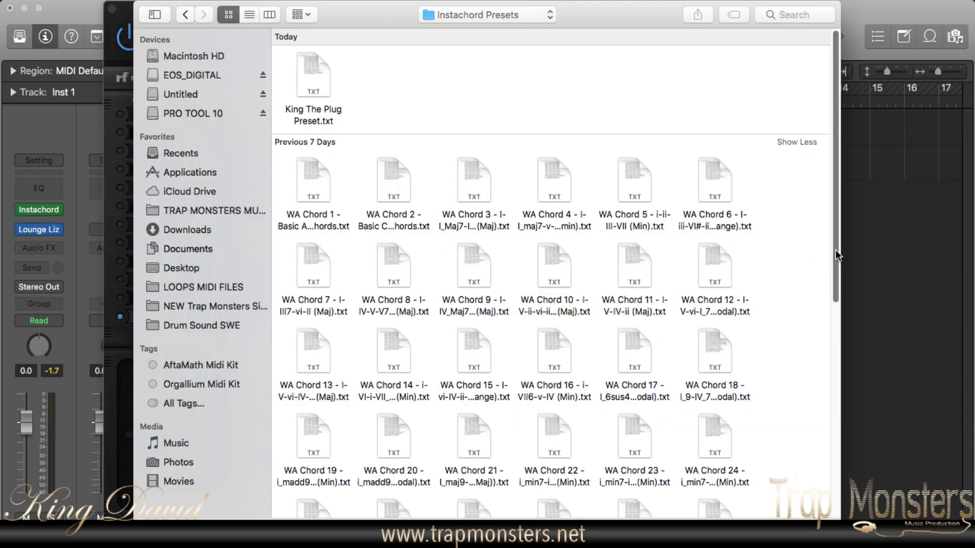
{"action": "left_click_drag", "start_coordinate": [836, 250], "coordinate": [805, 143]}
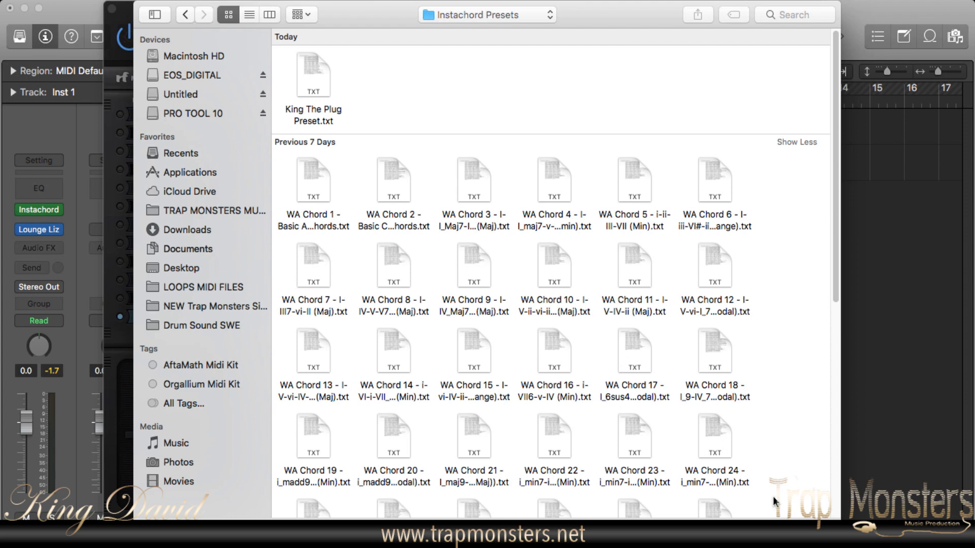
{"action": "left_click", "coordinate": [759, 531]}
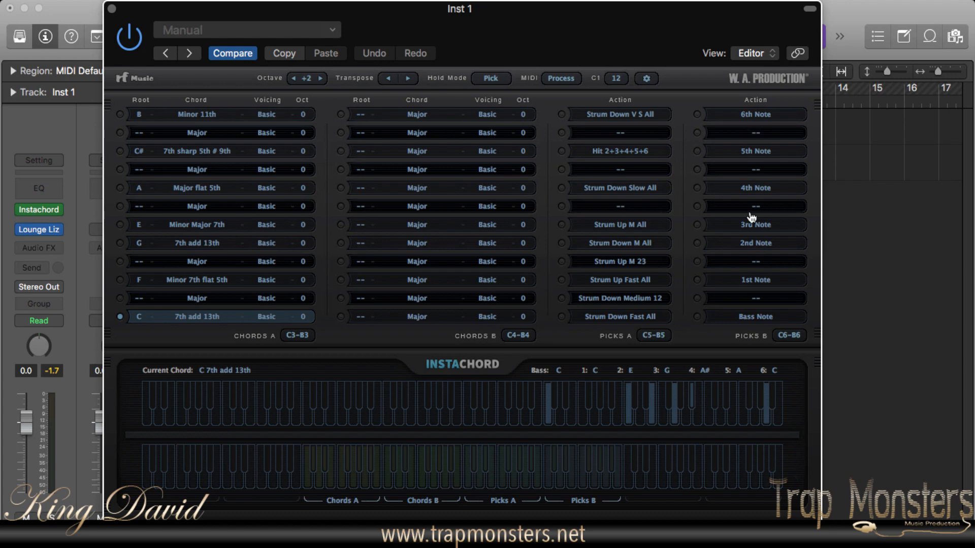
- Check the available Single Notes actions for the Picks B slot holding the 1st Note, leaving its assignment as is
{"action": "left_click", "coordinate": [757, 280]}
{"action": "mouse_move", "coordinate": [704, 136]}
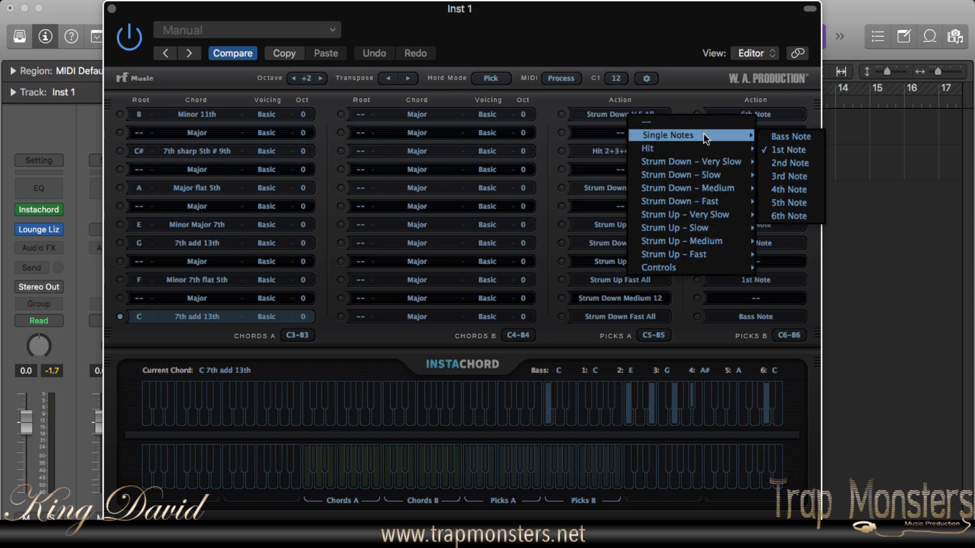
{"action": "left_click", "coordinate": [699, 76]}
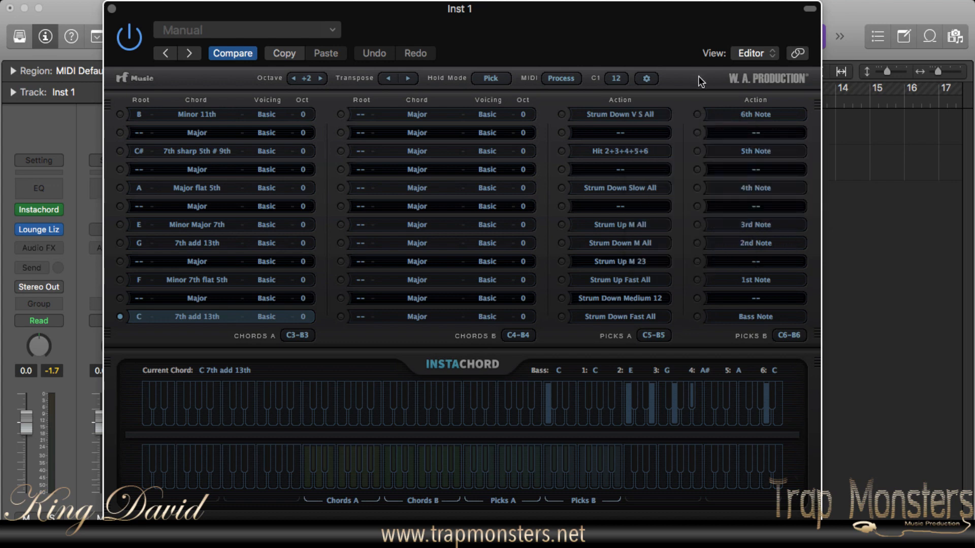